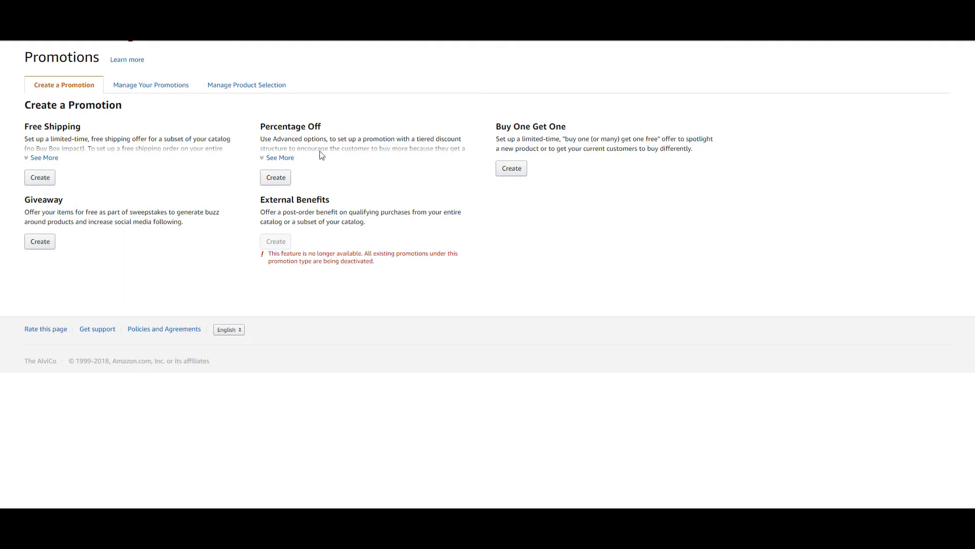
{"action": "left_click", "coordinate": [290, 173]}
{"action": "mouse_move", "coordinate": [339, 47]}
{"action": "left_click_drag", "start_coordinate": [23, 51], "coordinate": [379, 201]}
{"action": "left_click", "coordinate": [534, 334]}
{"action": "left_click_drag", "start_coordinate": [31, 209], "coordinate": [183, 233]}
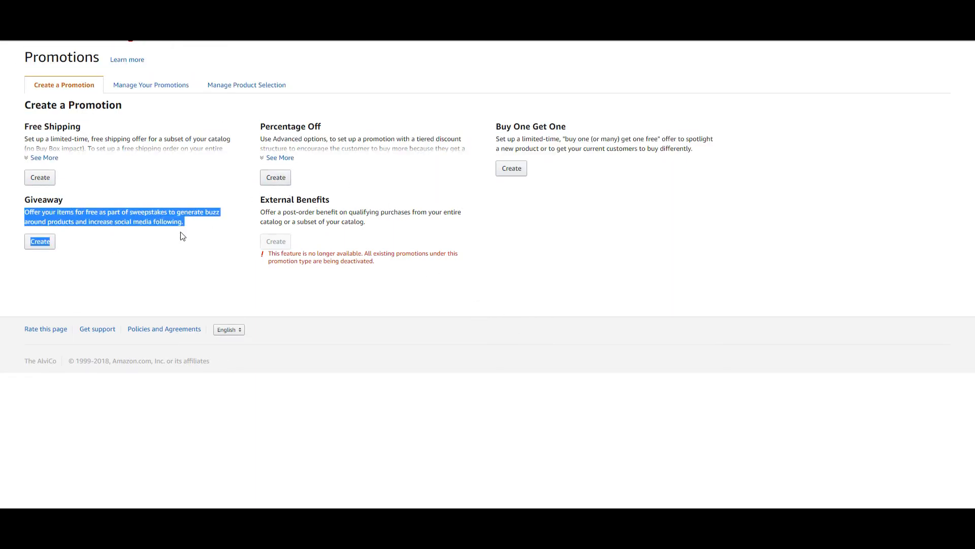
{"action": "left_click", "coordinate": [189, 285]}
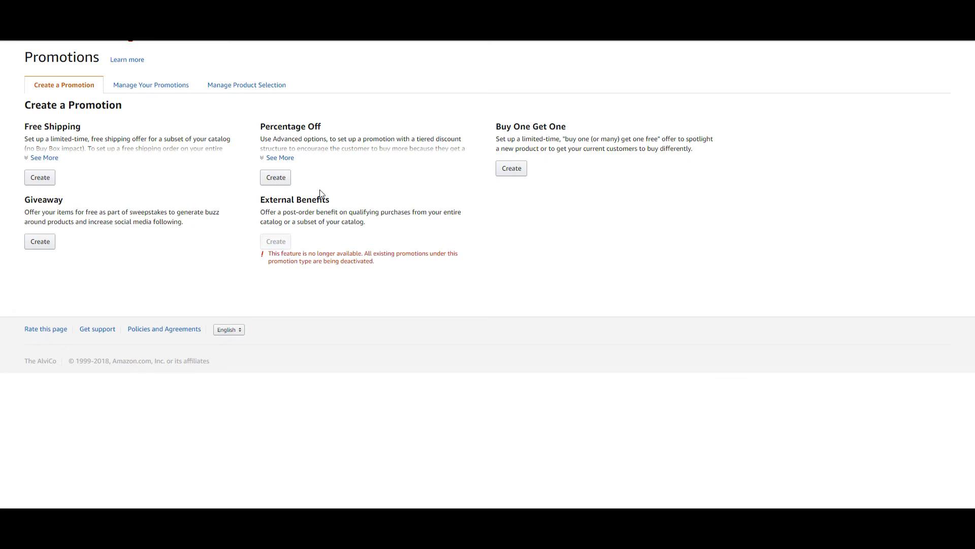
Start a Percentage Off promotion and set the buyer's discount to 75 percent
{"action": "left_click", "coordinate": [276, 178]}
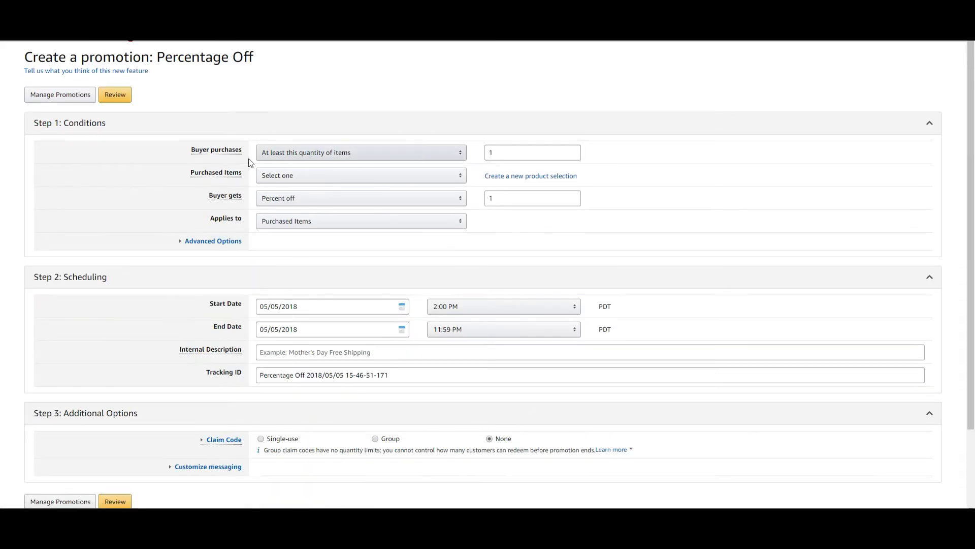
{"action": "double_click", "coordinate": [516, 198]}
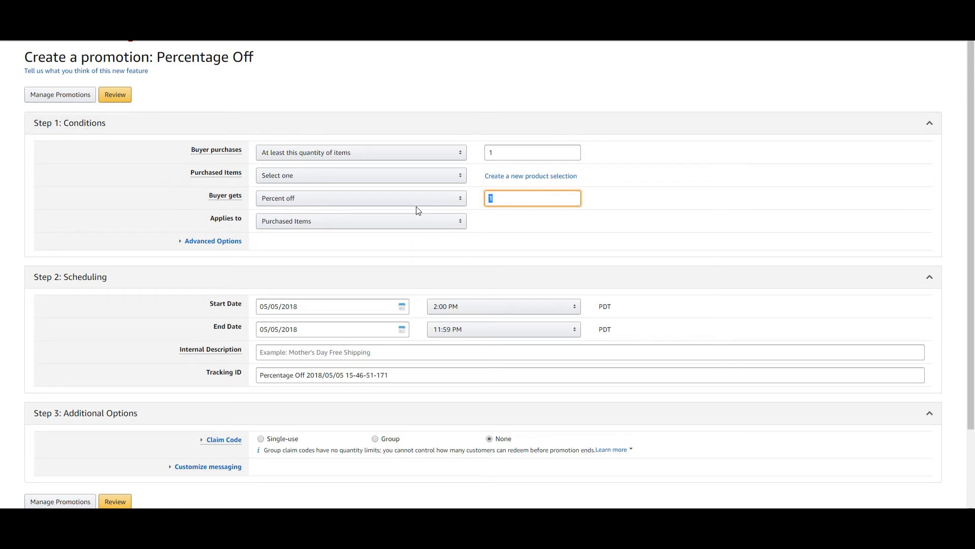
{"action": "type", "text": "70"}
{"action": "type", "text": "5"}
{"action": "left_click", "coordinate": [351, 275]}
Set the promotion's end date to 2018/05/10 and its internal description to "Product Giveaway"
{"action": "scroll", "coordinate": [302, 266], "scroll_direction": "down", "scroll_amount": 2}
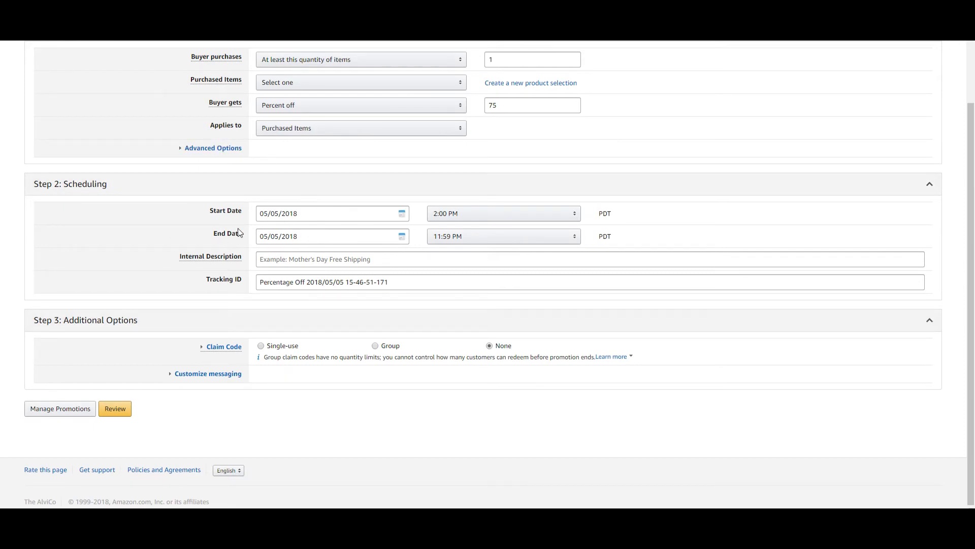
{"action": "left_click", "coordinate": [398, 238]}
{"action": "left_click", "coordinate": [319, 294]}
{"action": "left_click", "coordinate": [285, 261]}
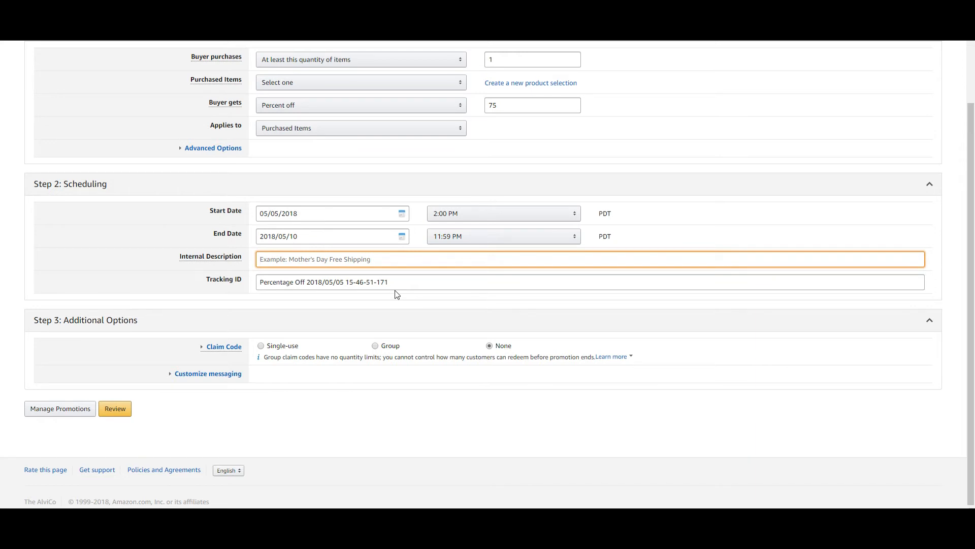
{"action": "type", "text": "Product Giveaway"}
Set the promotion's claim code type to Single-use
{"action": "scroll", "coordinate": [414, 105], "scroll_direction": "up", "scroll_amount": 2}
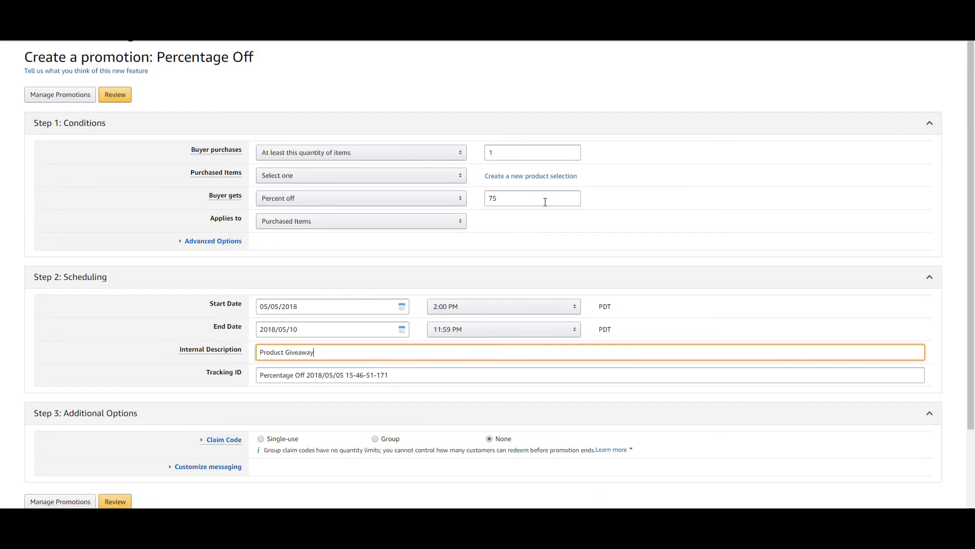
{"action": "scroll", "coordinate": [429, 450], "scroll_direction": "down", "scroll_amount": 2}
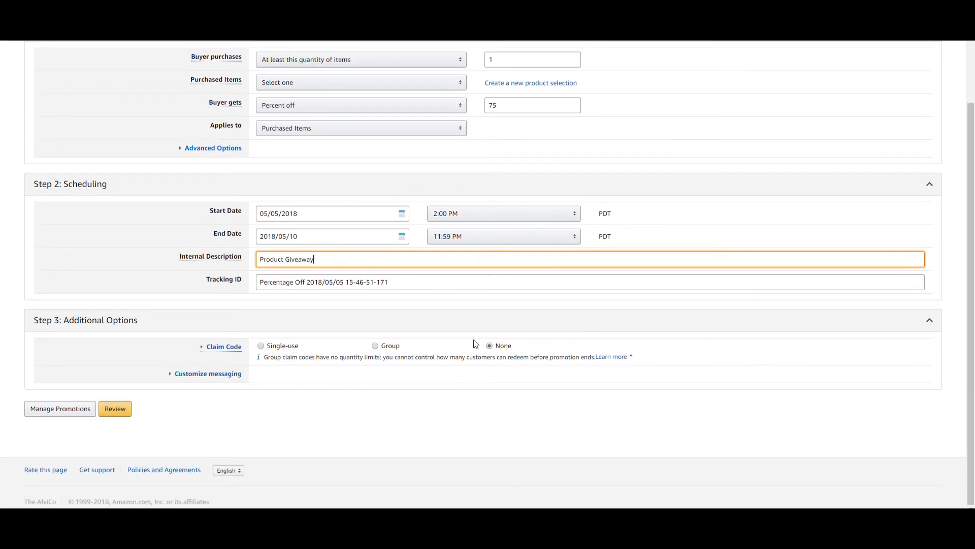
{"action": "left_click", "coordinate": [272, 348]}
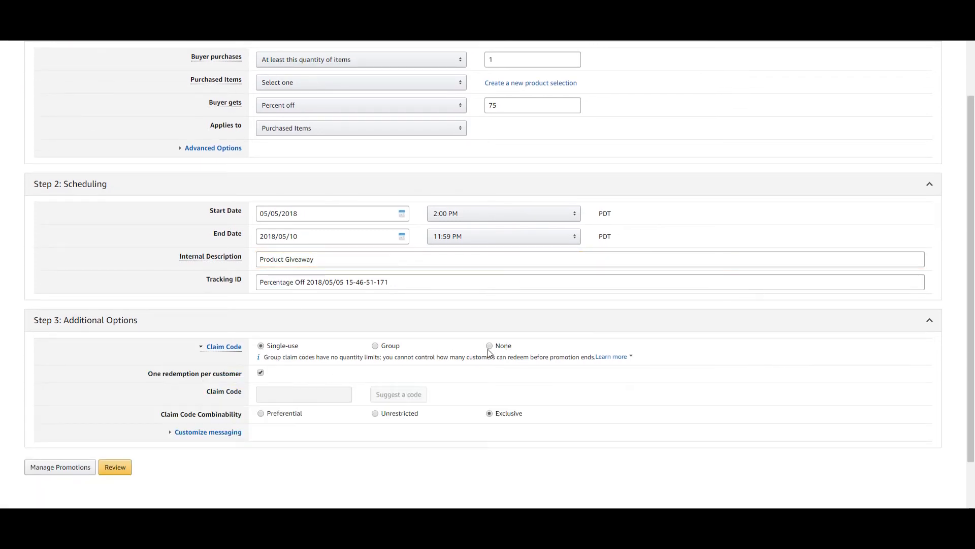
{"action": "left_click", "coordinate": [263, 352]}
Examine the customize messaging options, including the checkout display text and the terms and conditions, and collapse them again
{"action": "scroll", "coordinate": [333, 413], "scroll_direction": "down", "scroll_amount": 2}
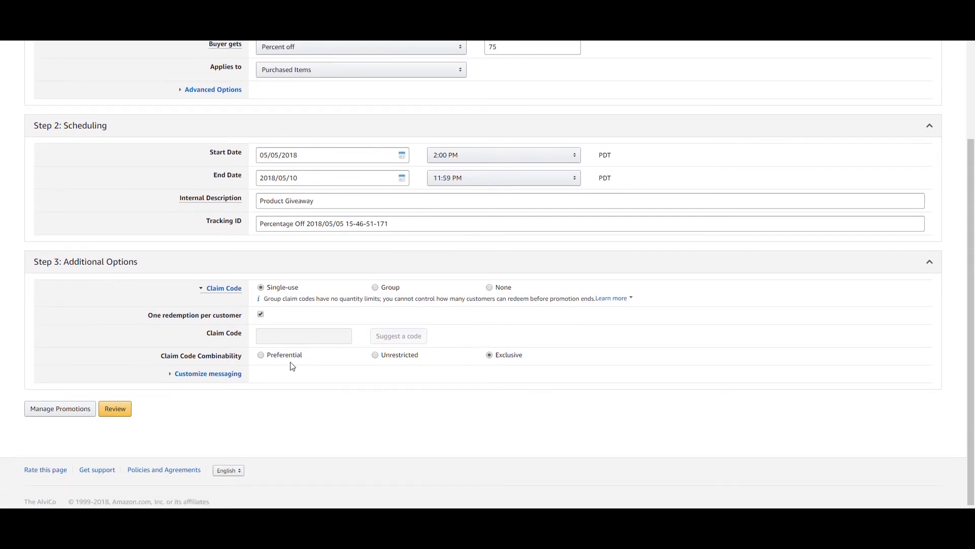
{"action": "left_click", "coordinate": [226, 374]}
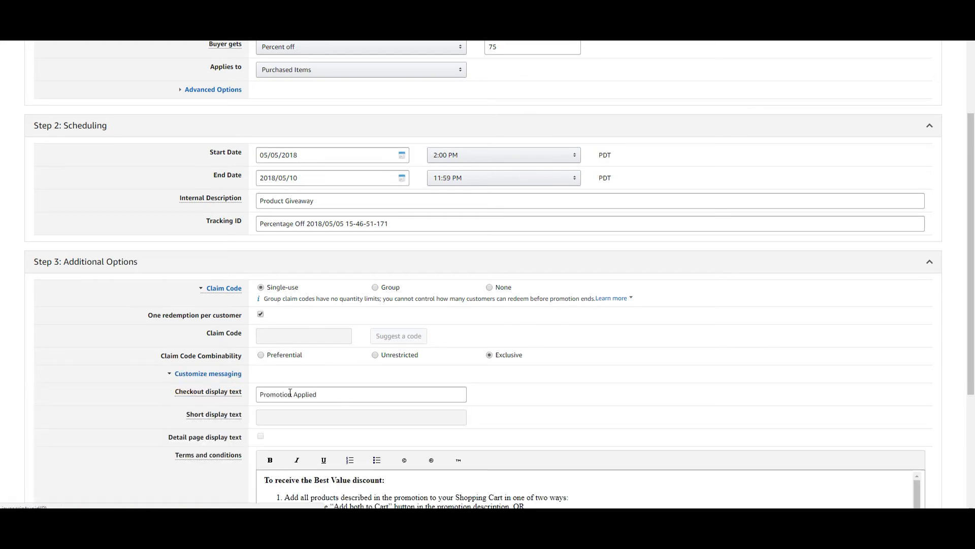
{"action": "scroll", "coordinate": [325, 435], "scroll_direction": "down", "scroll_amount": 3}
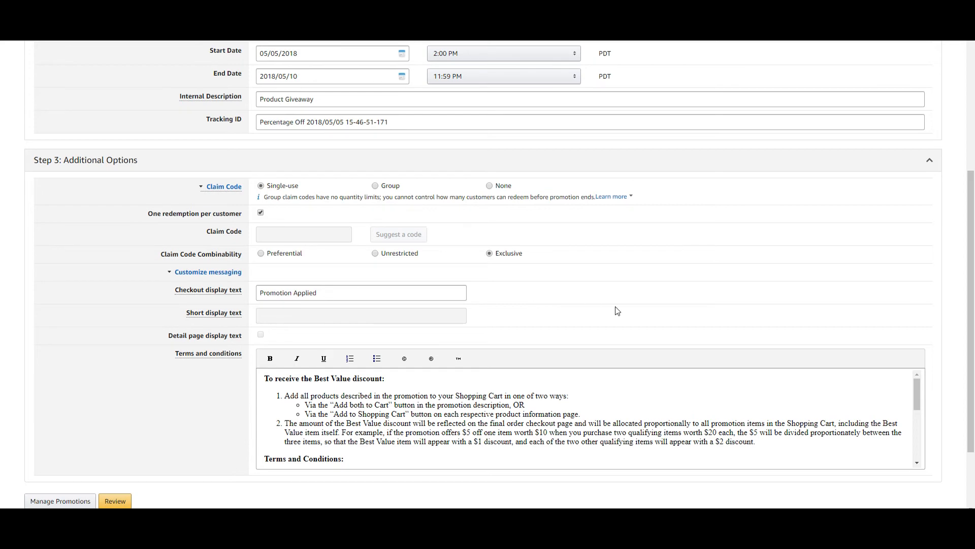
{"action": "left_click", "coordinate": [350, 293]}
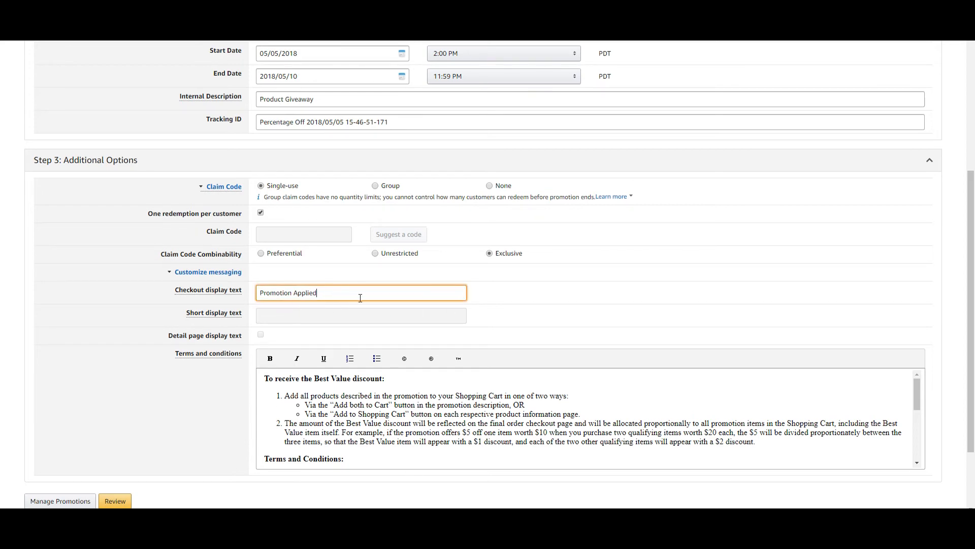
{"action": "scroll", "coordinate": [306, 380], "scroll_direction": "down", "scroll_amount": 4}
{"action": "scroll", "coordinate": [191, 303], "scroll_direction": "up", "scroll_amount": 2}
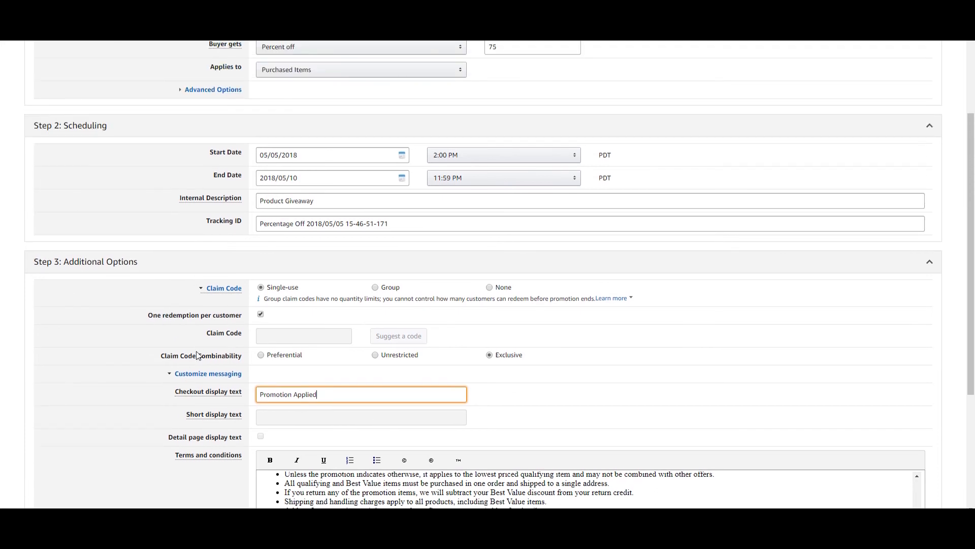
{"action": "left_click", "coordinate": [181, 374]}
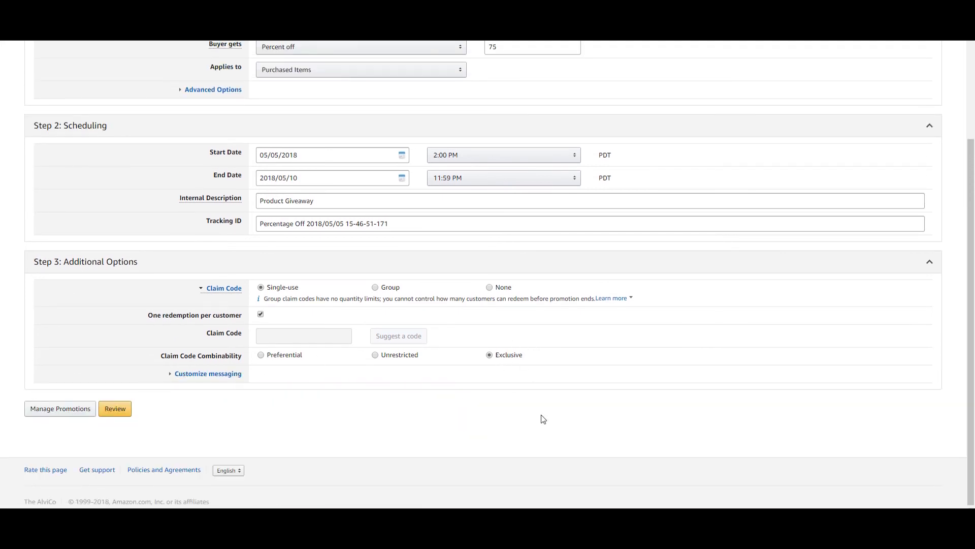
Review the Percentage Off promotion and submit it
{"action": "scroll", "coordinate": [295, 383], "scroll_direction": "up", "scroll_amount": 4}
{"action": "scroll", "coordinate": [322, 209], "scroll_direction": "down", "scroll_amount": 5}
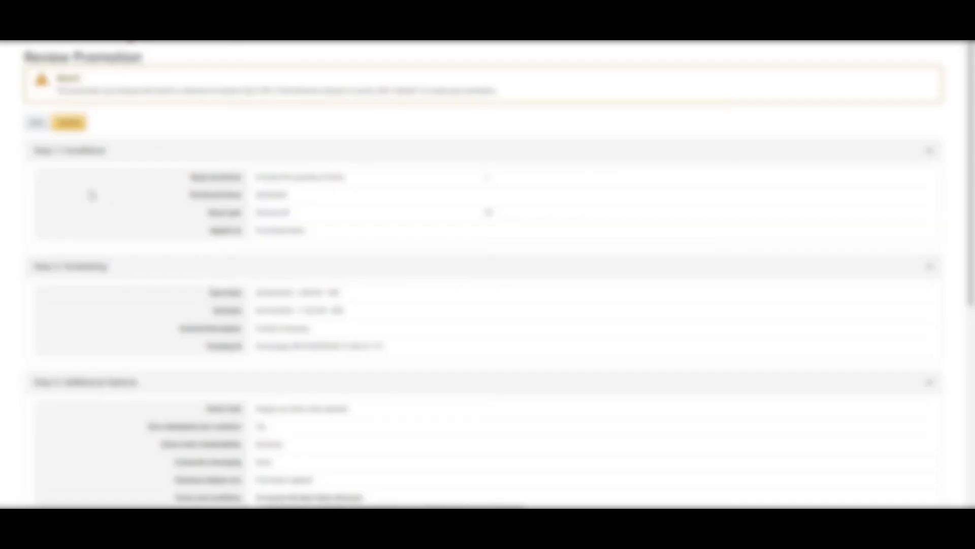
{"action": "left_click", "coordinate": [70, 127]}
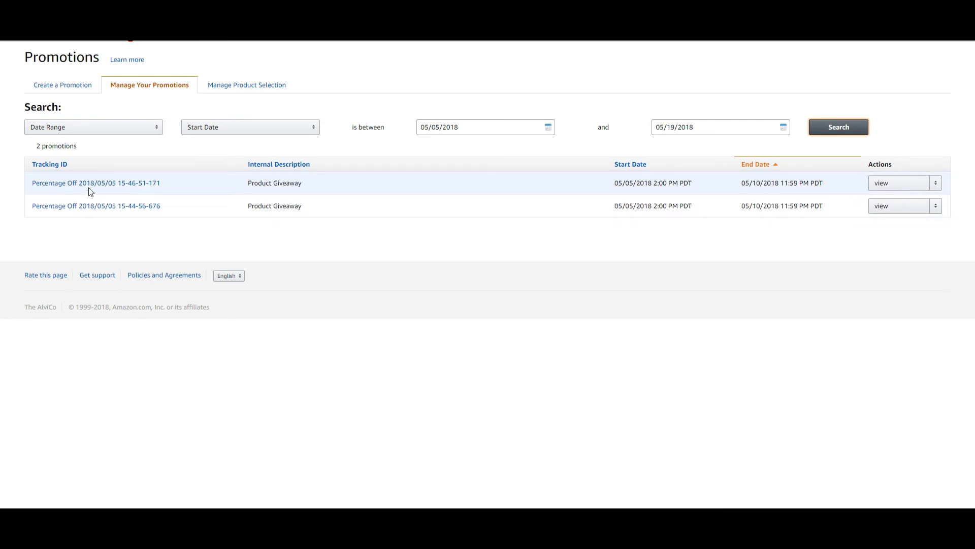
{"action": "left_click", "coordinate": [902, 184]}
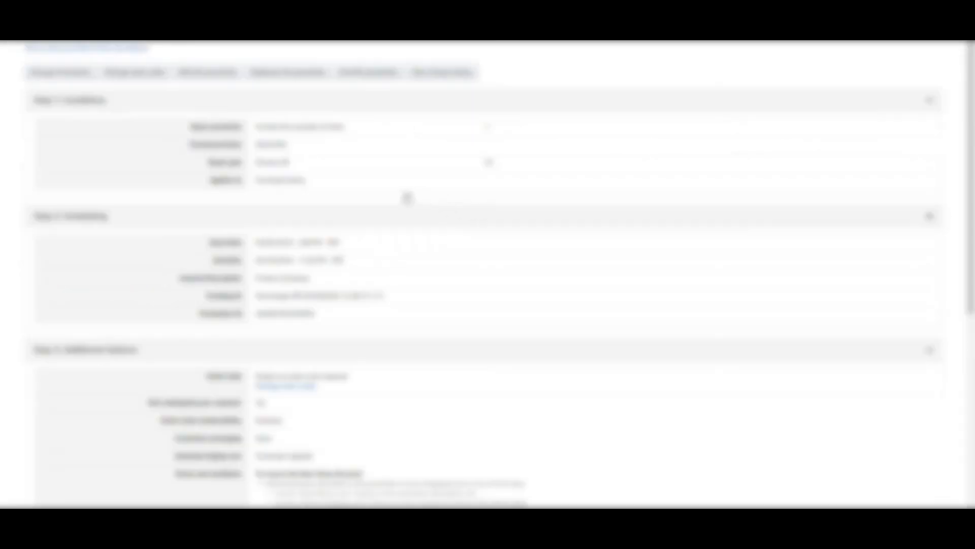
{"action": "scroll", "coordinate": [56, 77], "scroll_direction": "up", "scroll_amount": 1}
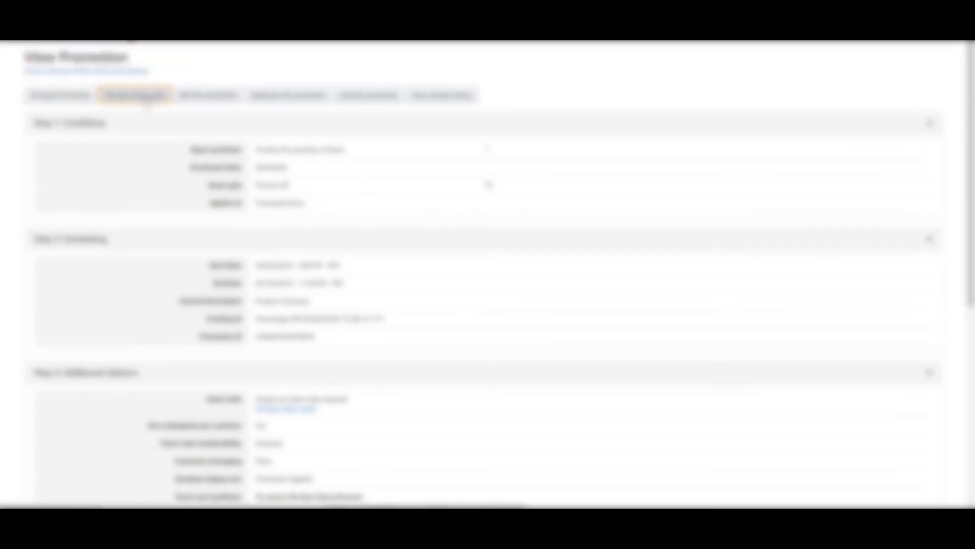
{"action": "left_click", "coordinate": [147, 97]}
{"action": "scroll", "coordinate": [229, 147], "scroll_direction": "up", "scroll_amount": 1}
Name the new claim code group "giveaway"
{"action": "left_click", "coordinate": [305, 183]}
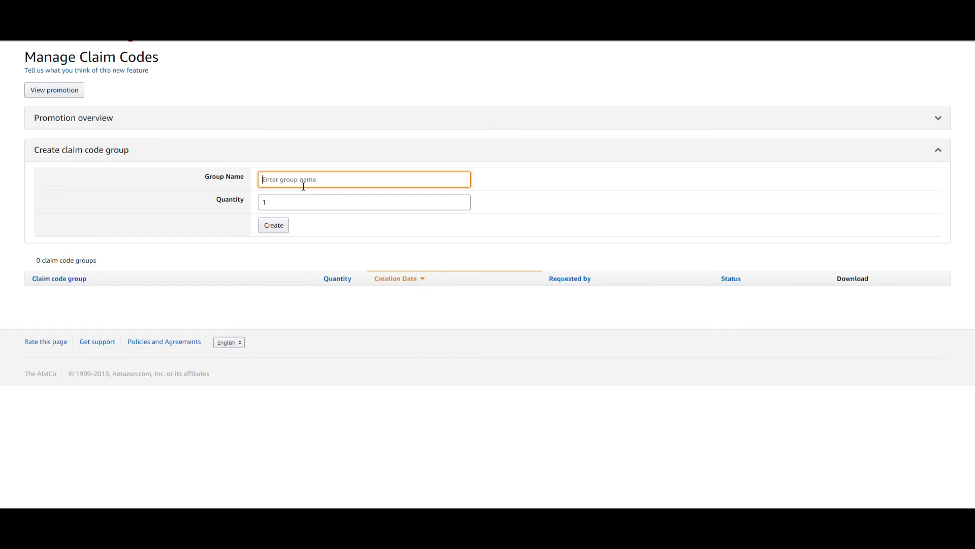
{"action": "type", "text": "giveaway"}
{"action": "left_click", "coordinate": [303, 145]}
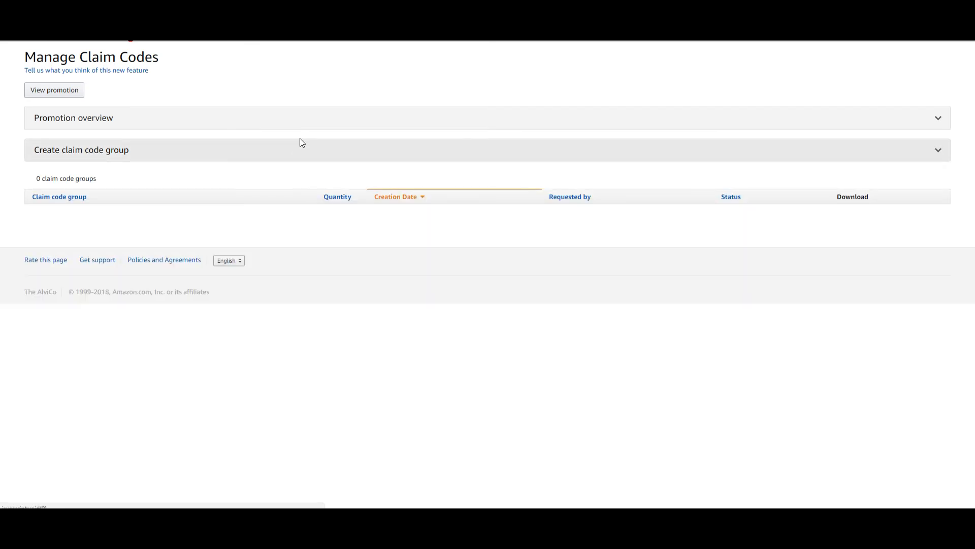
{"action": "left_click", "coordinate": [298, 142]}
Set the claim code quantity to 90 and create the group
{"action": "double_click", "coordinate": [273, 203]}
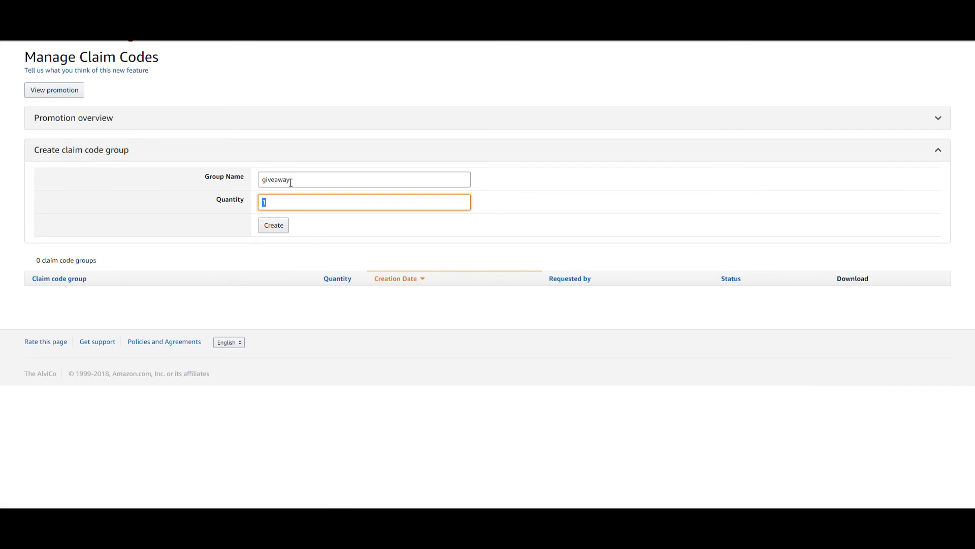
{"action": "type", "text": "50"}
{"action": "key", "text": "BackSpace"}
{"action": "key", "text": "BackSpace"}
{"action": "type", "text": "90"}
{"action": "key", "text": "BackSpace"}
{"action": "key", "text": "BackSpace"}
{"action": "type", "text": "90"}
{"action": "left_click", "coordinate": [274, 224]}
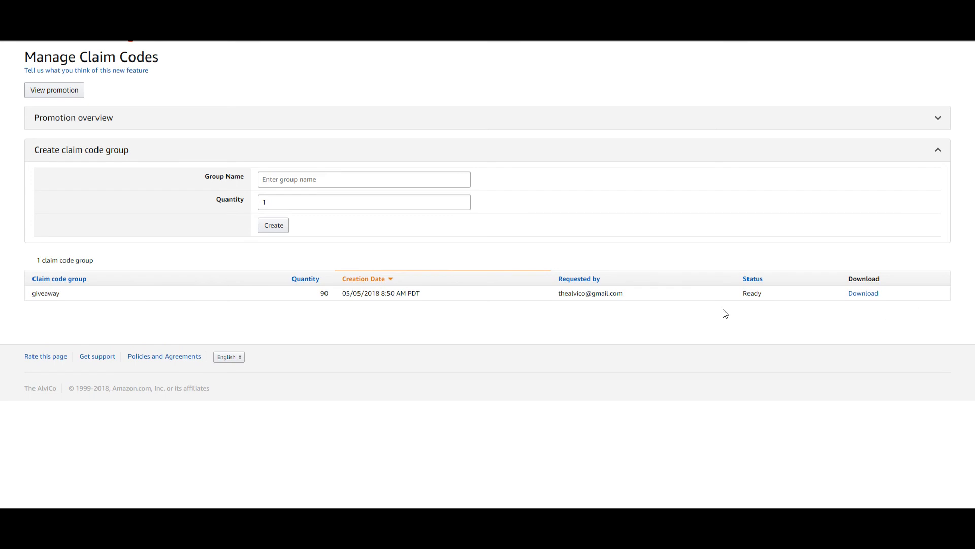
Download the giveaway group's claim codes and open the text file inside the archive to look through the list
{"action": "left_click", "coordinate": [863, 293]}
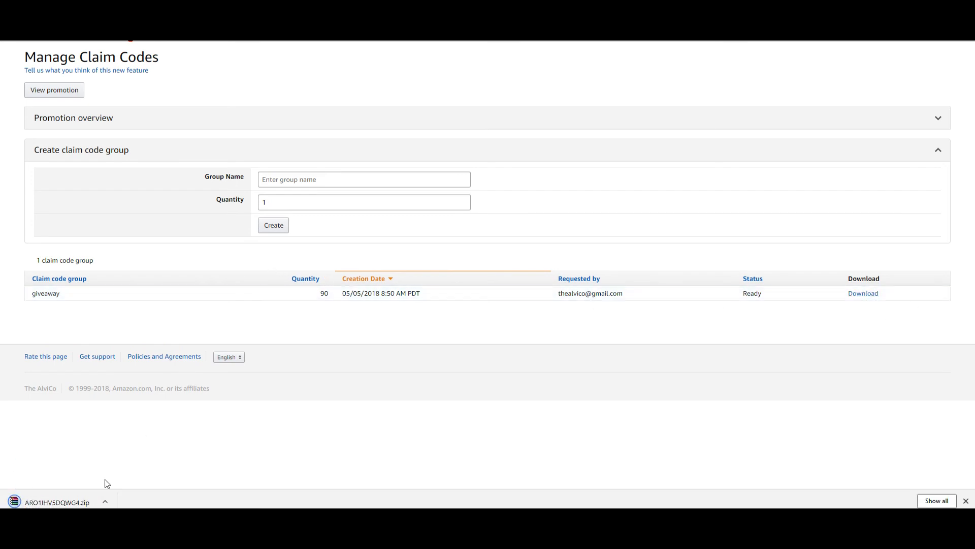
{"action": "left_click", "coordinate": [62, 504]}
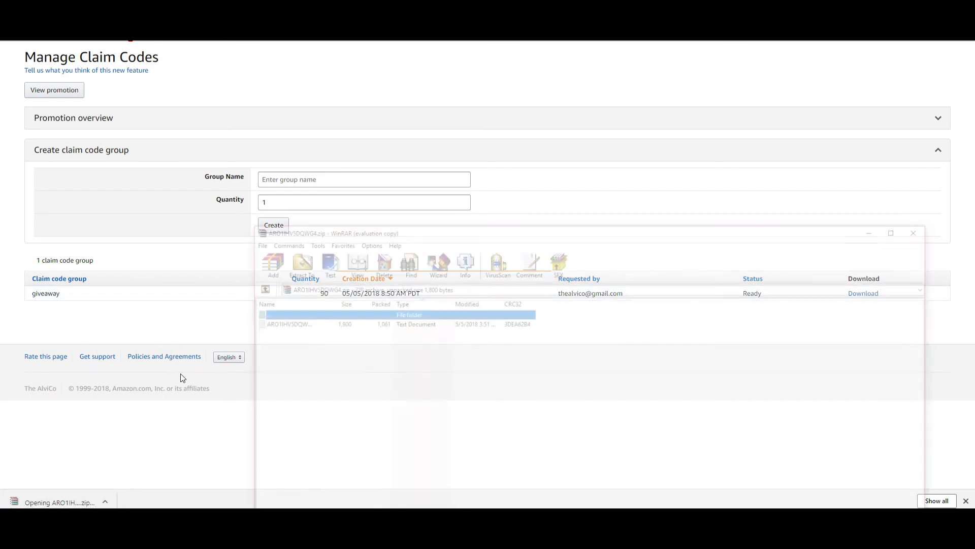
{"action": "double_click", "coordinate": [331, 323]}
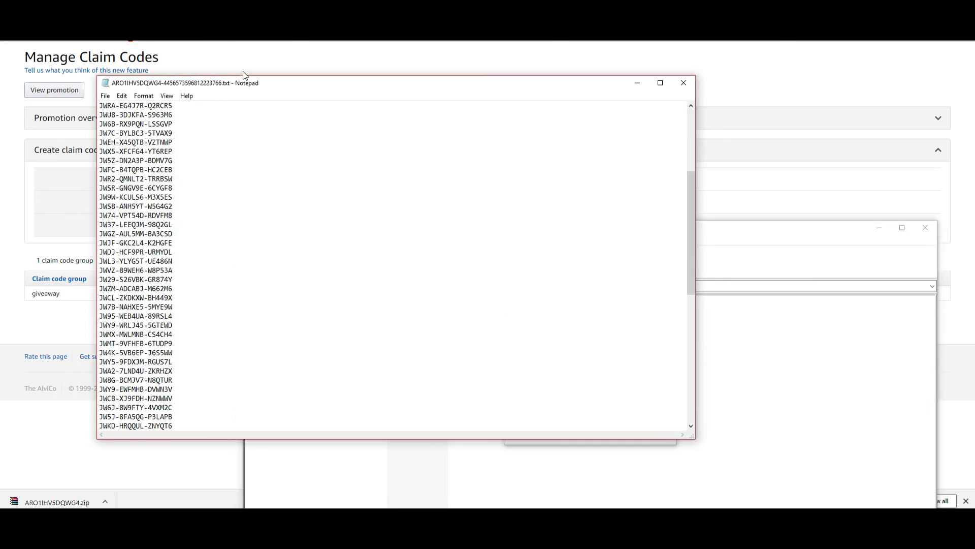
{"action": "scroll", "coordinate": [155, 159], "scroll_direction": "up", "scroll_amount": 4}
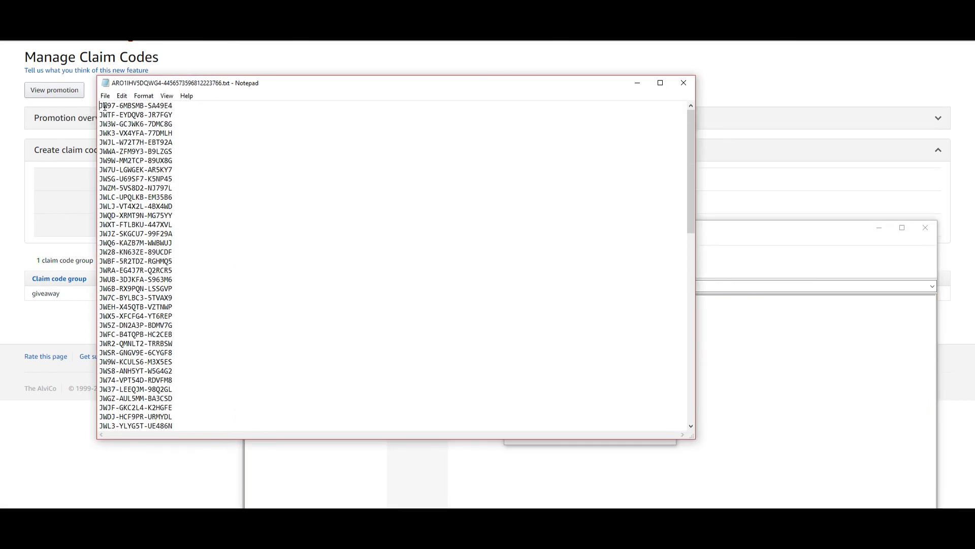
{"action": "left_click_drag", "start_coordinate": [103, 107], "coordinate": [396, 394]}
{"action": "scroll", "coordinate": [238, 359], "scroll_direction": "down", "scroll_amount": 1}
{"action": "left_click", "coordinate": [238, 359]}
{"action": "scroll", "coordinate": [238, 360], "scroll_direction": "down", "scroll_amount": 15}
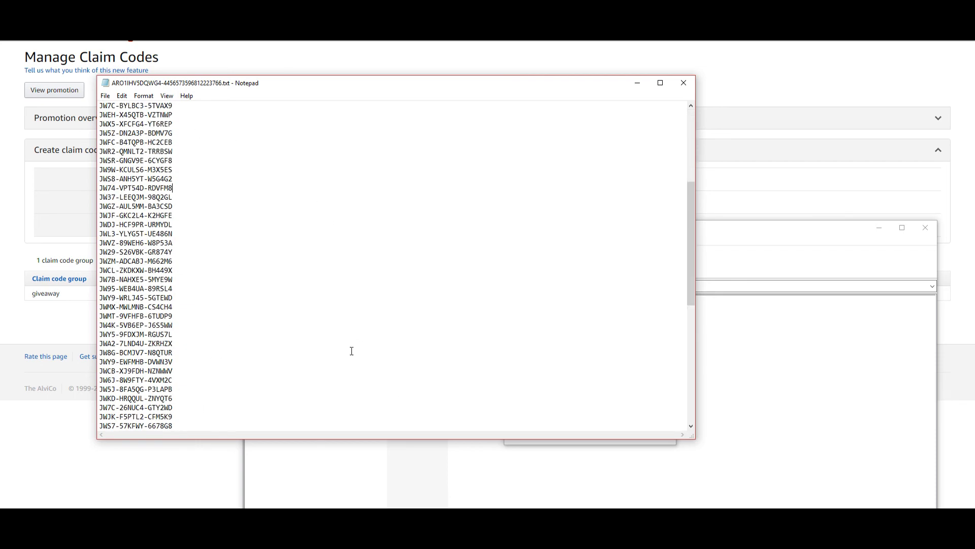